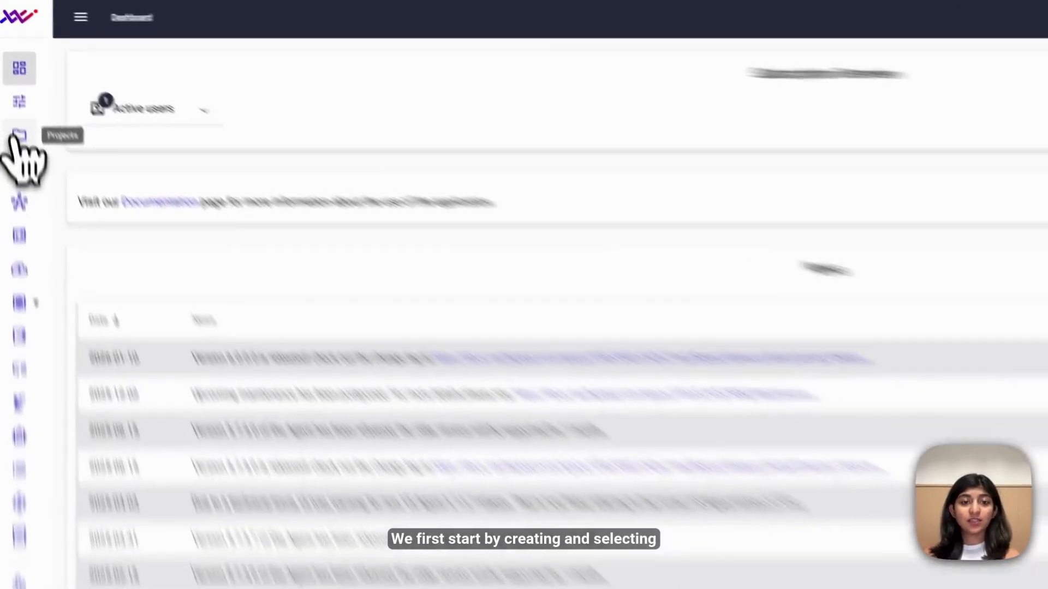
Step: Review the project list and the system parameters in the Important parameters group
left_click(9, 90)
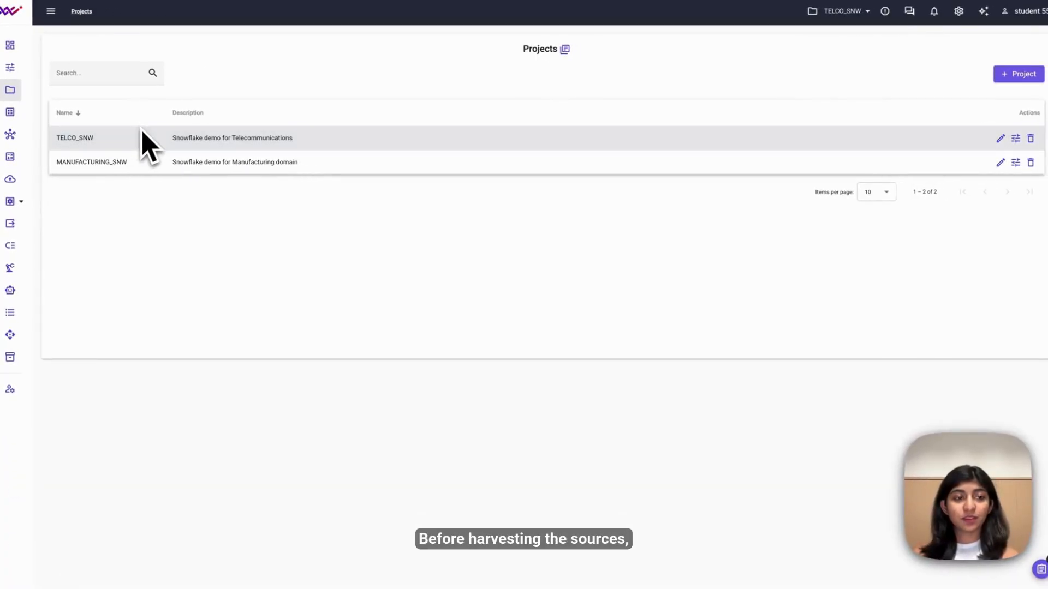
left_click(12, 71)
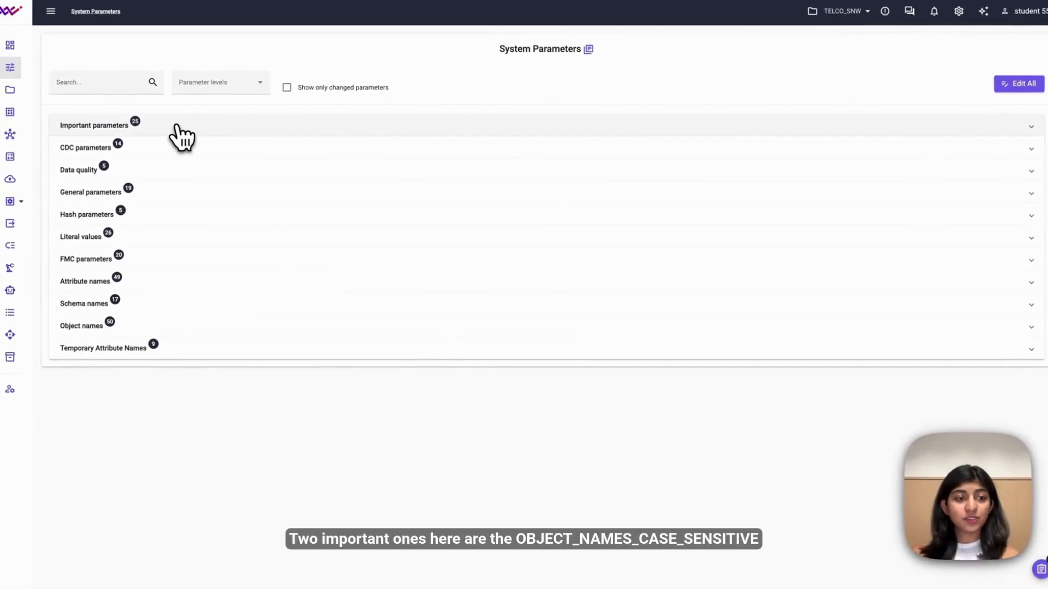
left_click(182, 137)
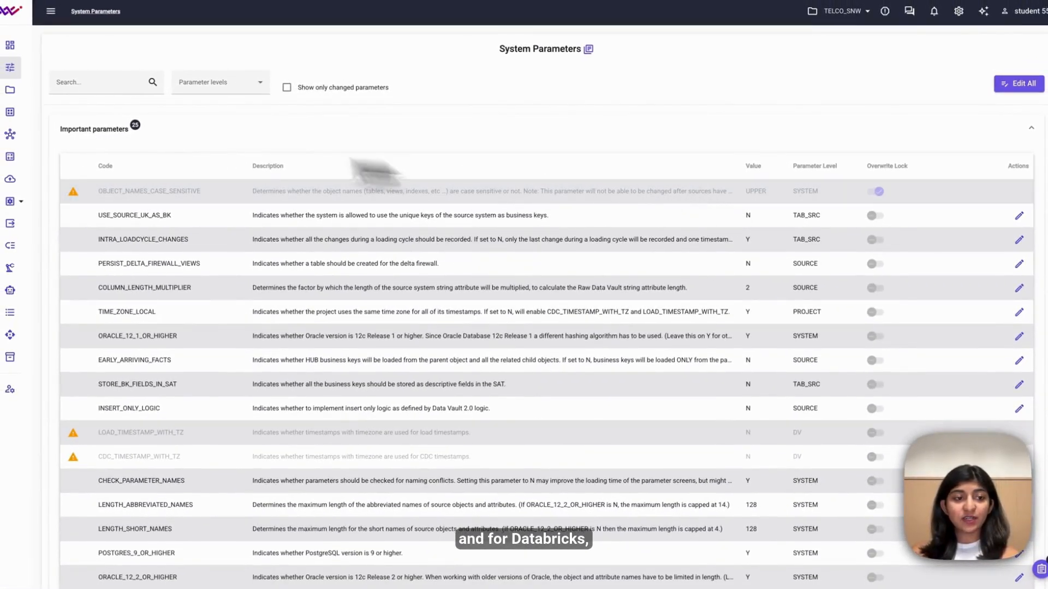
left_click(102, 131)
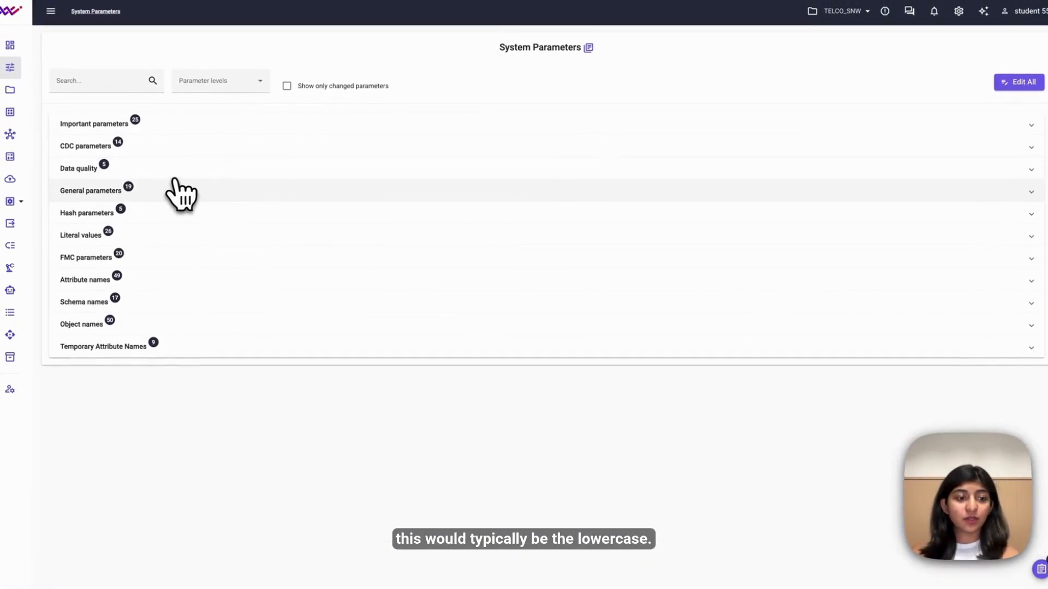
Step: Review the FMC parameters group and take a brief look at the AI assistant chat
left_click(144, 256)
scroll(145, 264, "down", 5)
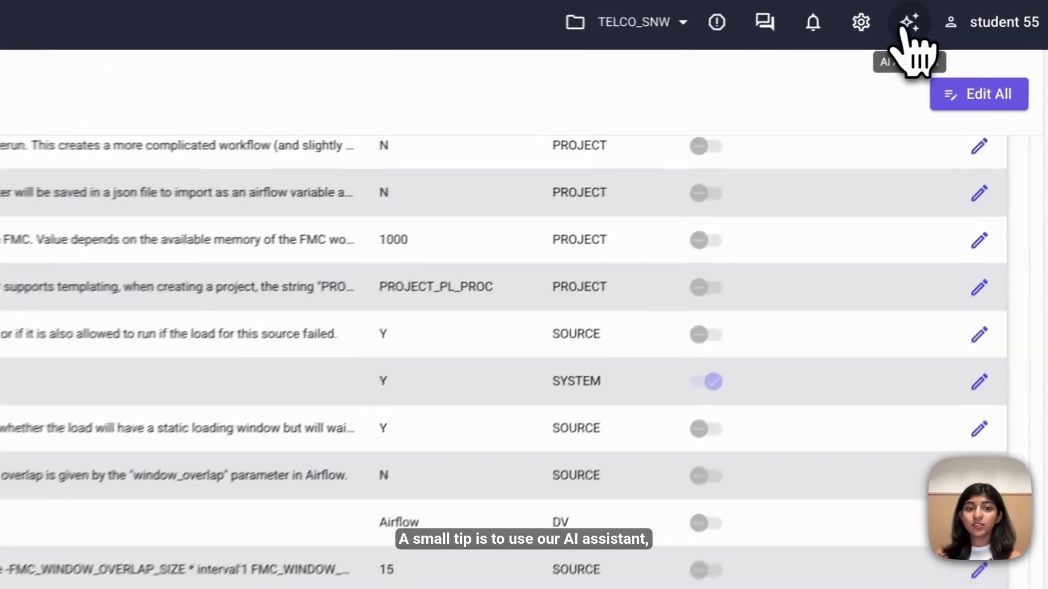
left_click(983, 11)
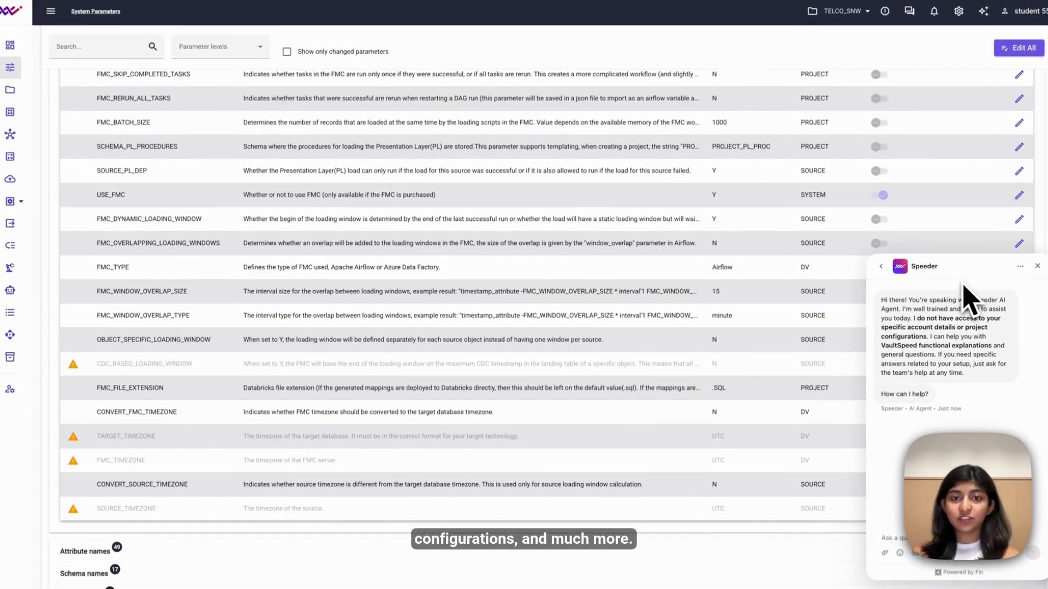
left_click(986, 15)
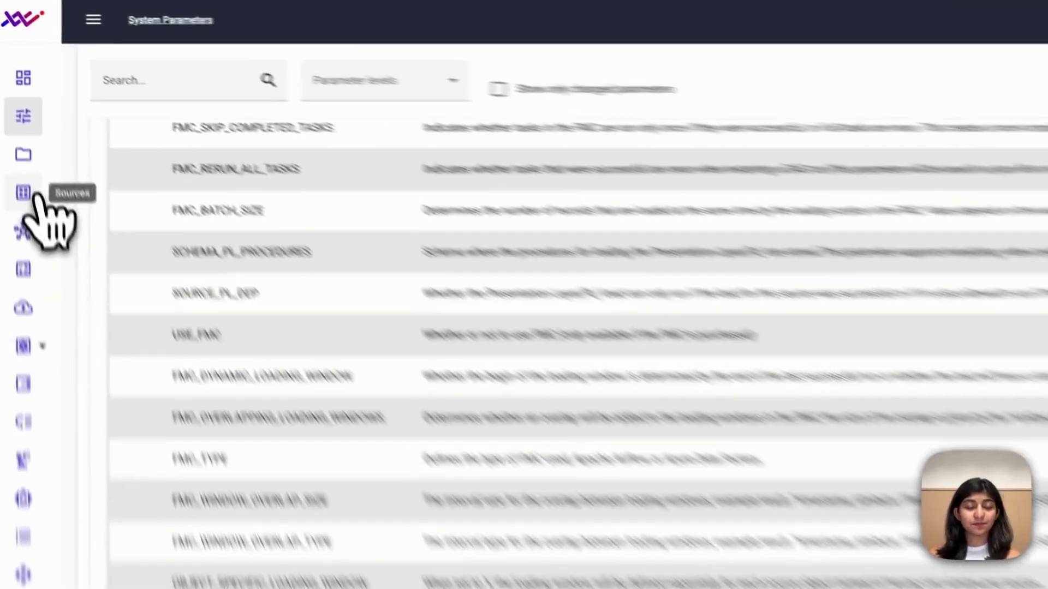
Step: Review the database links defined for the sources and return to the source list
left_click(35, 196)
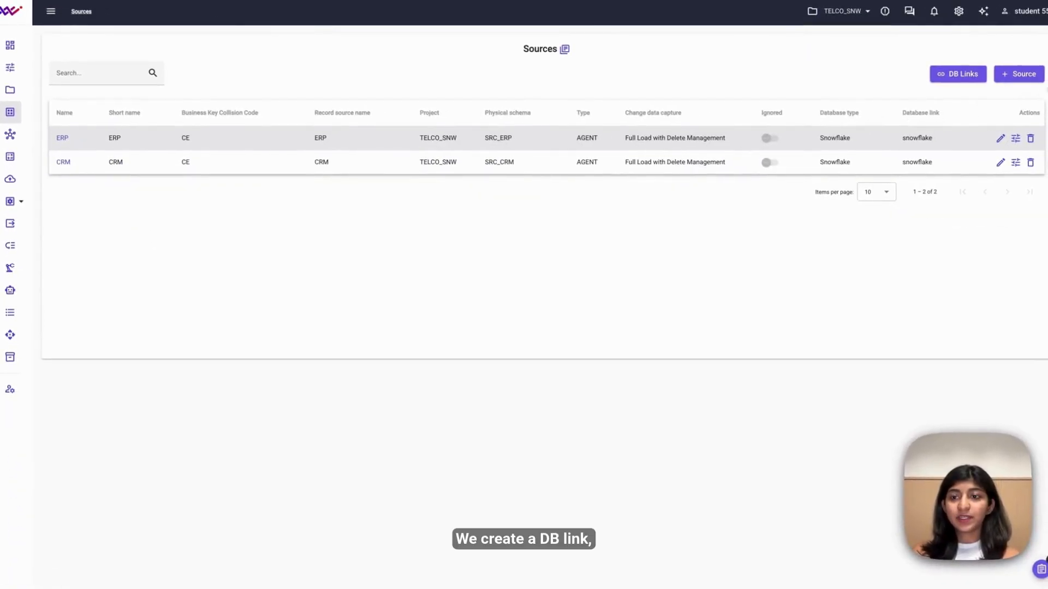
left_click(957, 74)
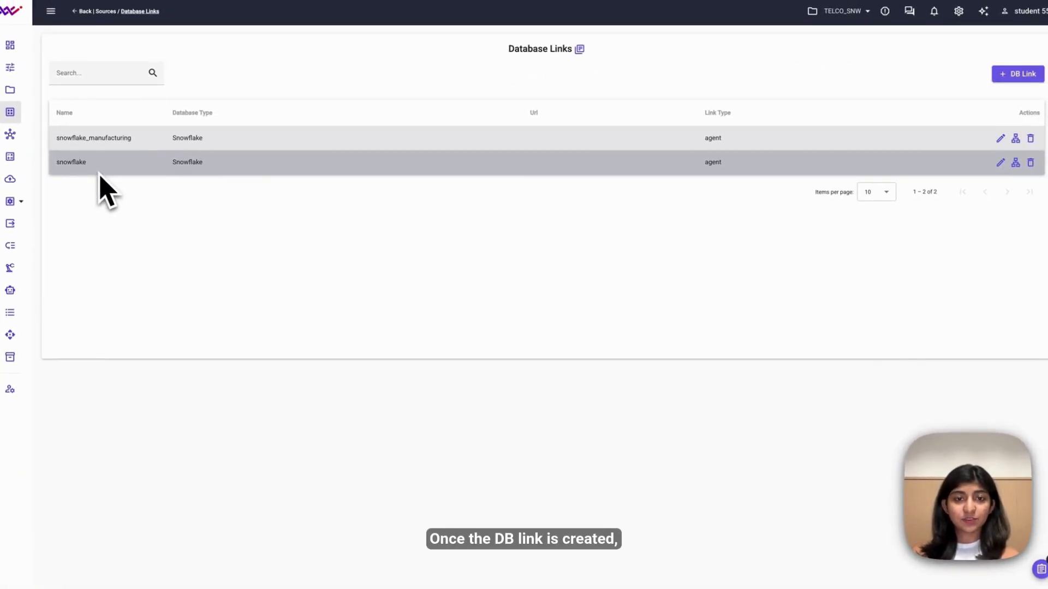
left_click(106, 11)
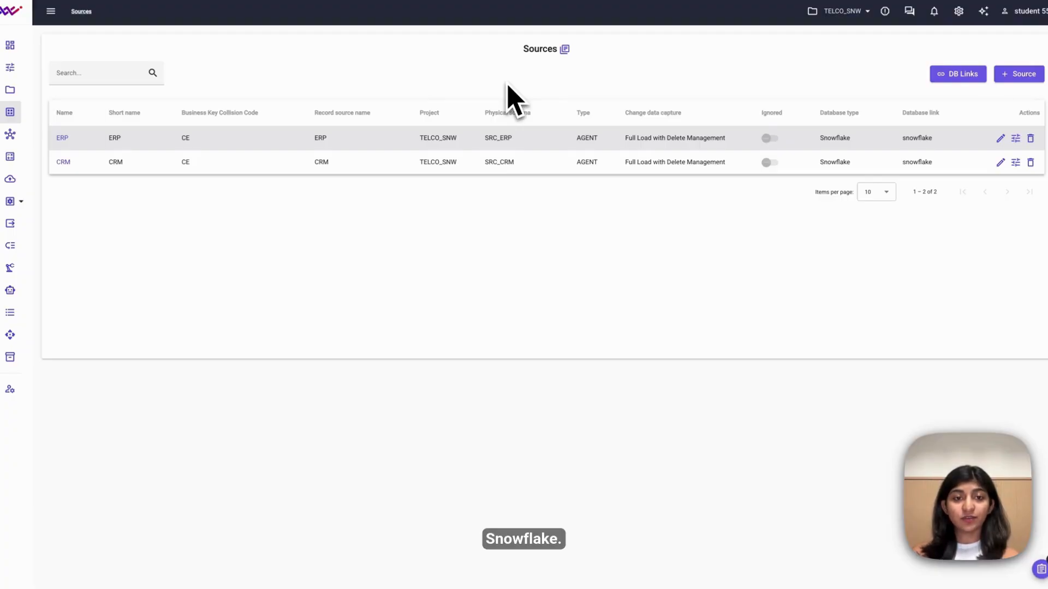
Step: Get the objects of the ERP source, check the status of the running tasks, and refresh the object list
left_click(65, 139)
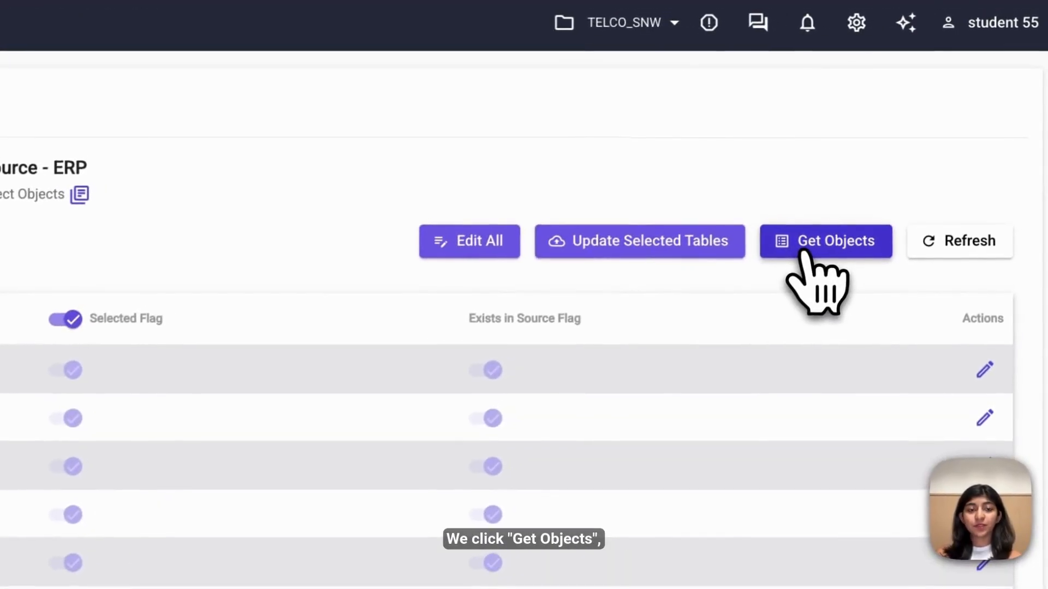
left_click(835, 211)
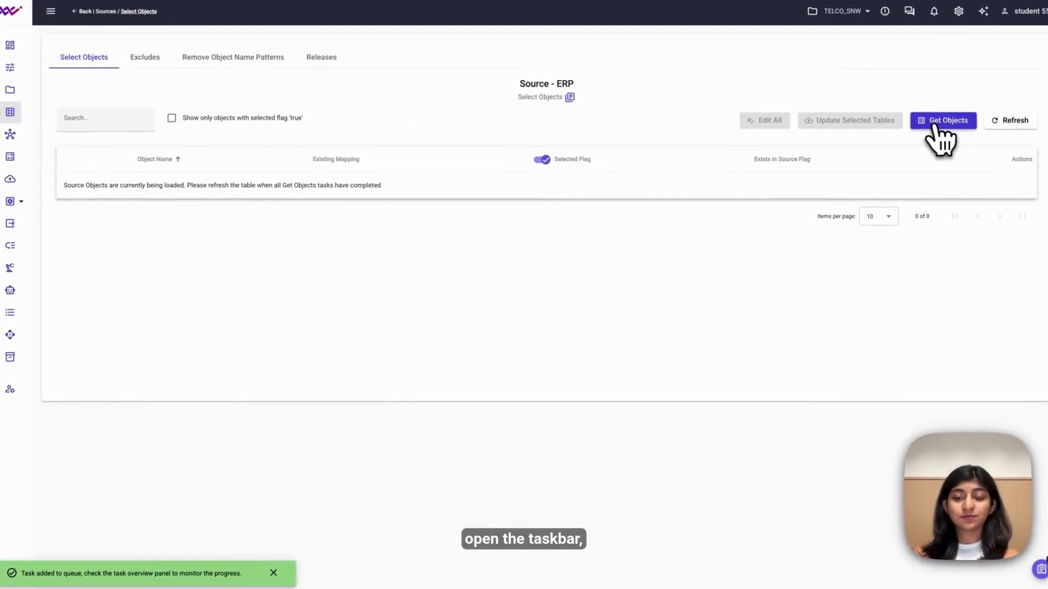
left_click(1039, 570)
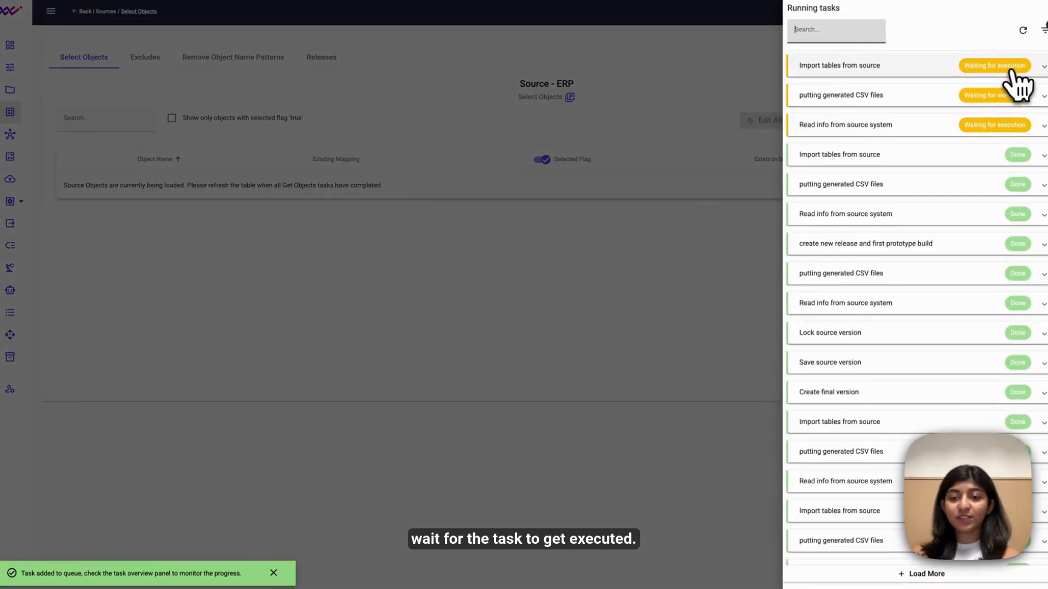
left_click(1021, 30)
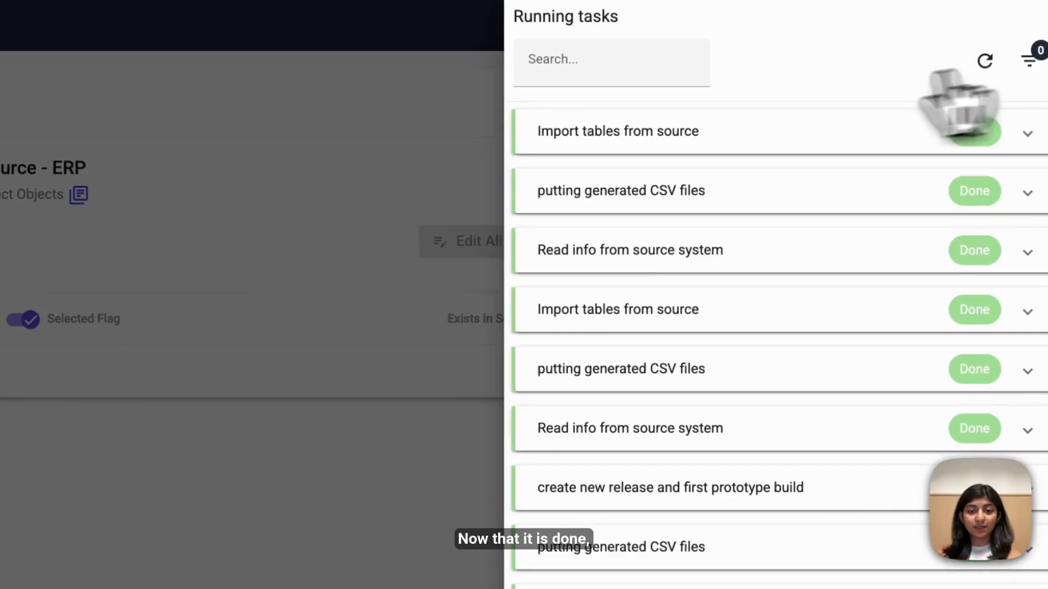
left_click(344, 218)
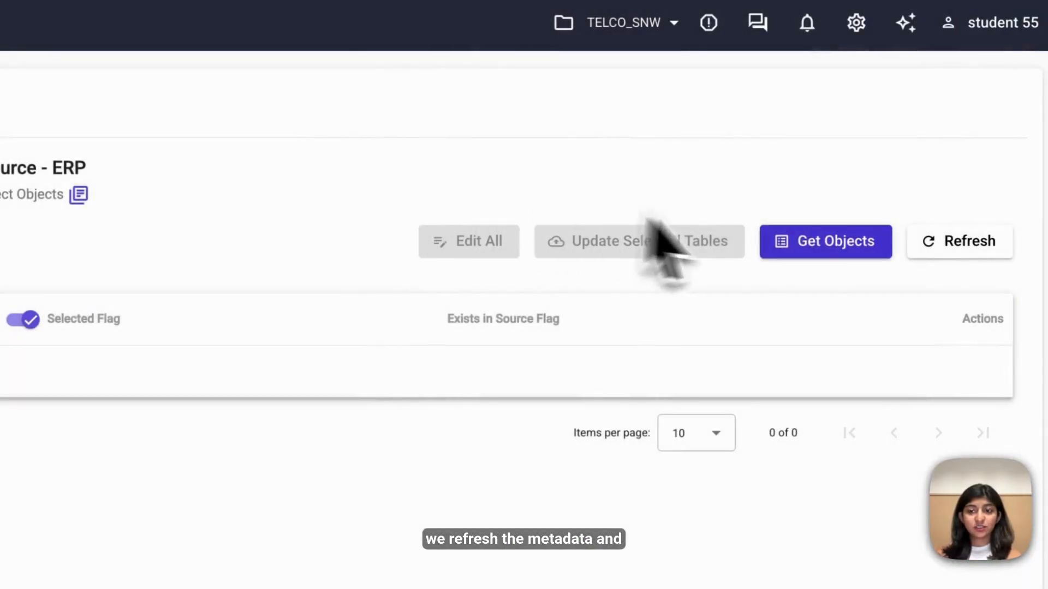
left_click(964, 246)
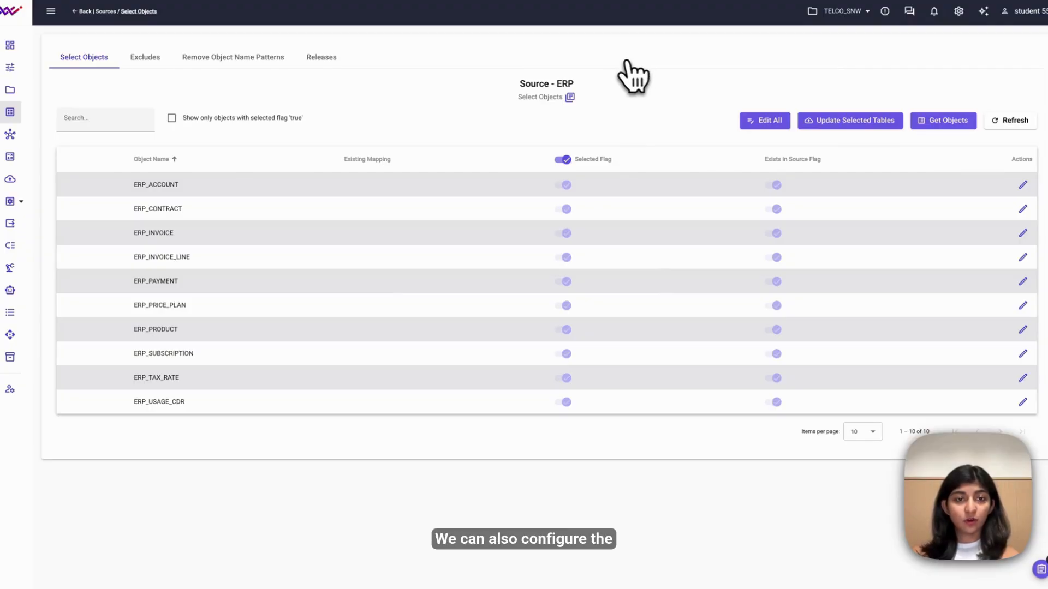
Step: Review the ERP source's object exclusions and its object name removal patterns
left_click(156, 58)
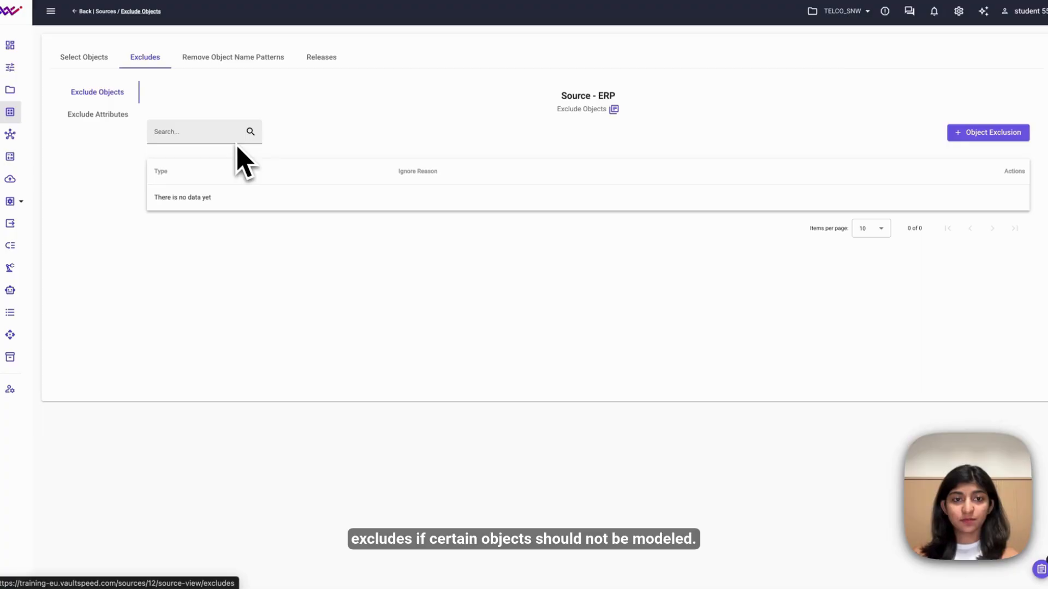
left_click(251, 58)
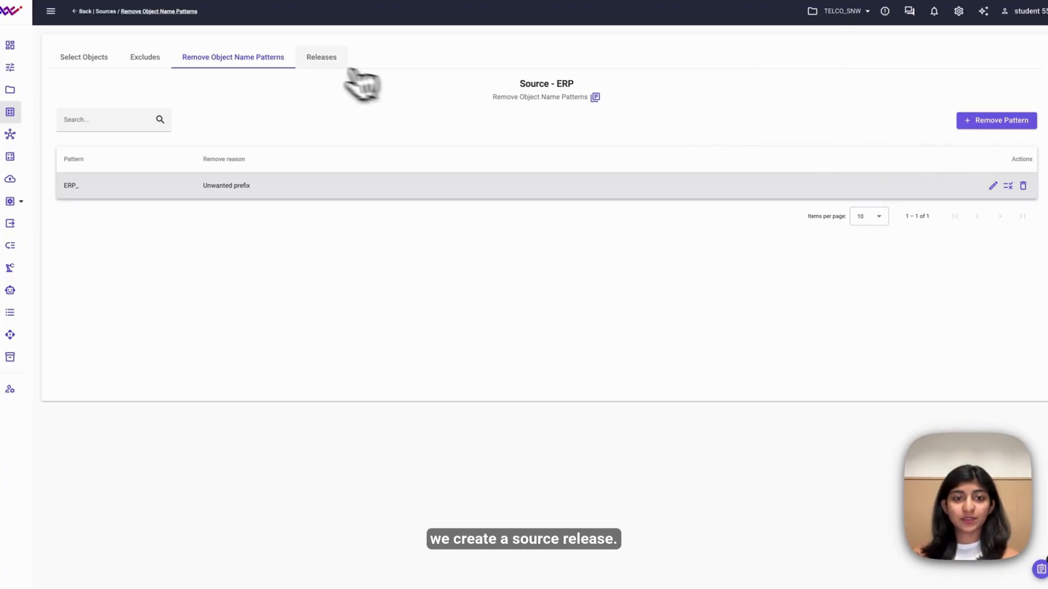
Step: Open the sixth release of the ERP source in the editor and place All Objects on the canvas
left_click(314, 57)
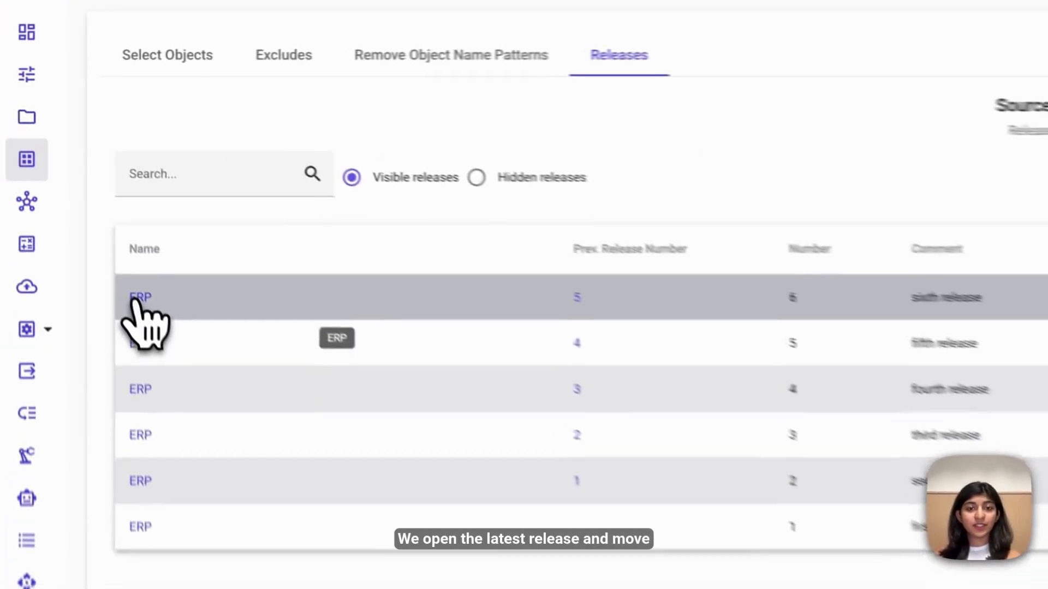
left_click(70, 185)
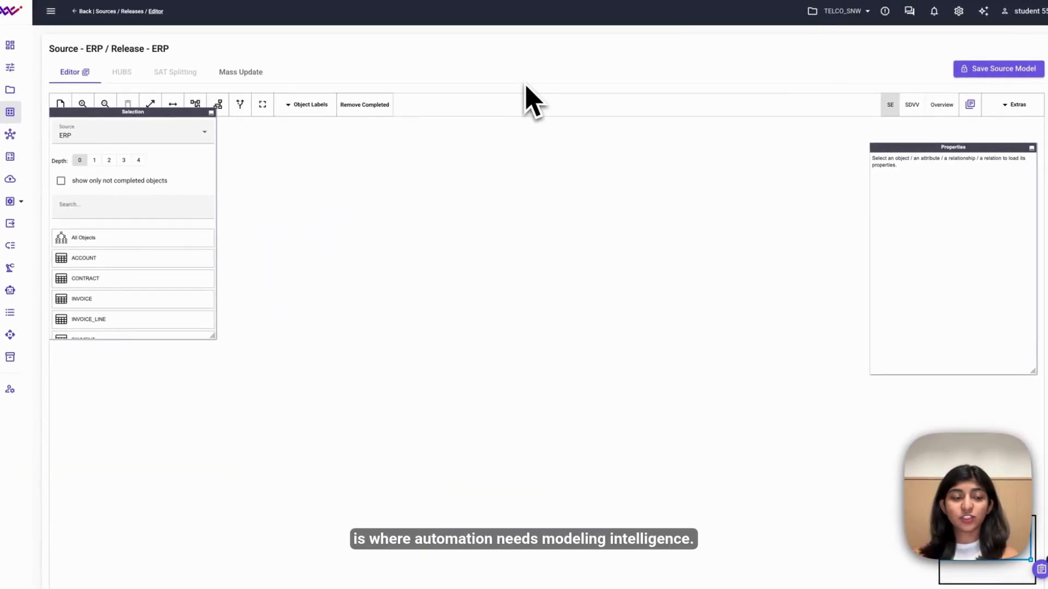
left_click_drag(146, 238, 430, 233)
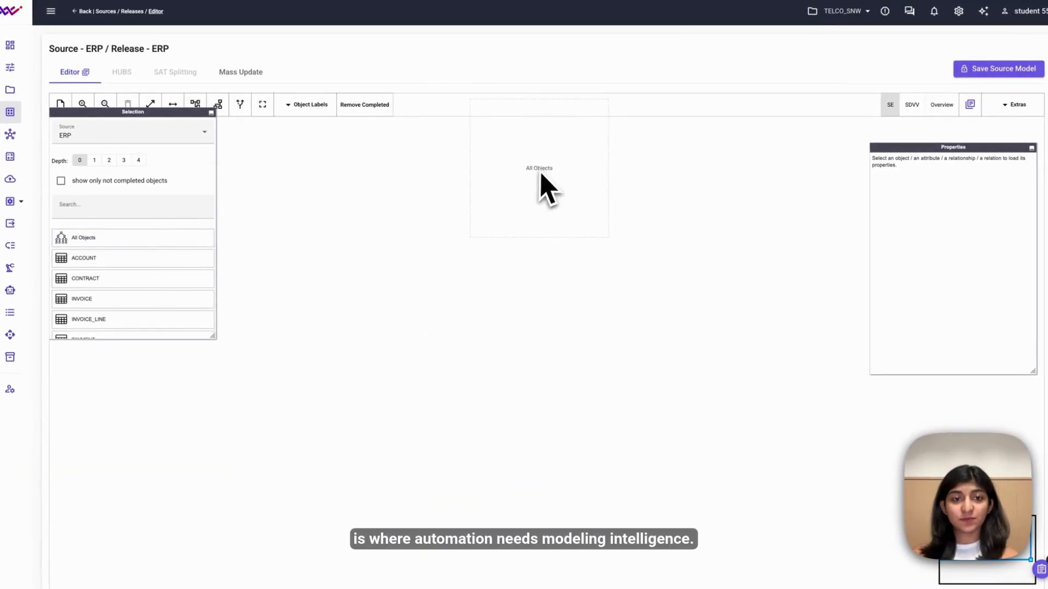
left_click_drag(542, 175, 541, 177)
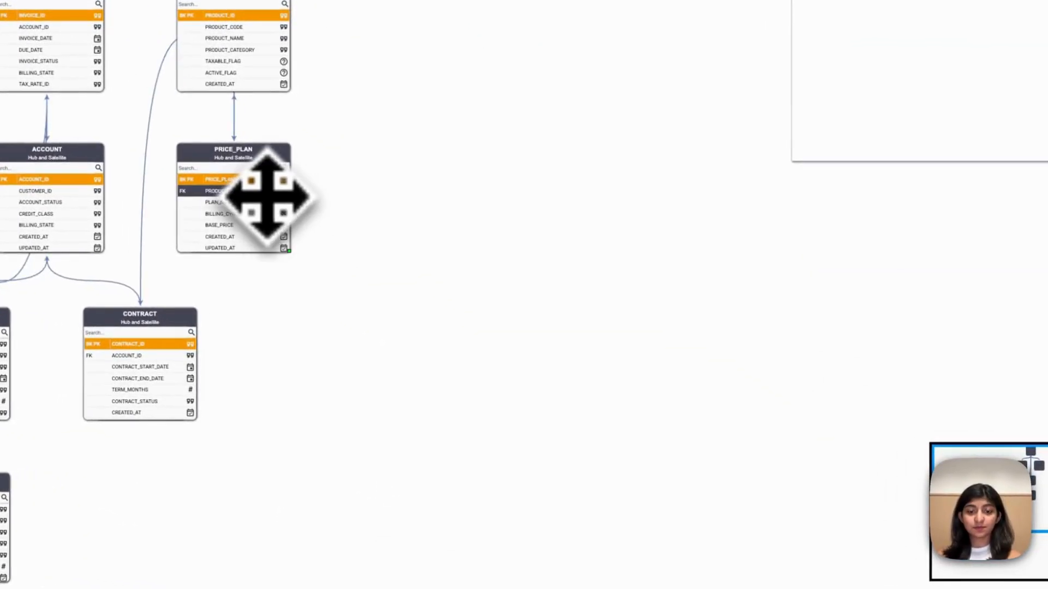
Step: Examine the signature attribute options for PRODUCT_ID in PRICE_PLAN and the signature object options for the PRICE_PLAN object
left_click(362, 246)
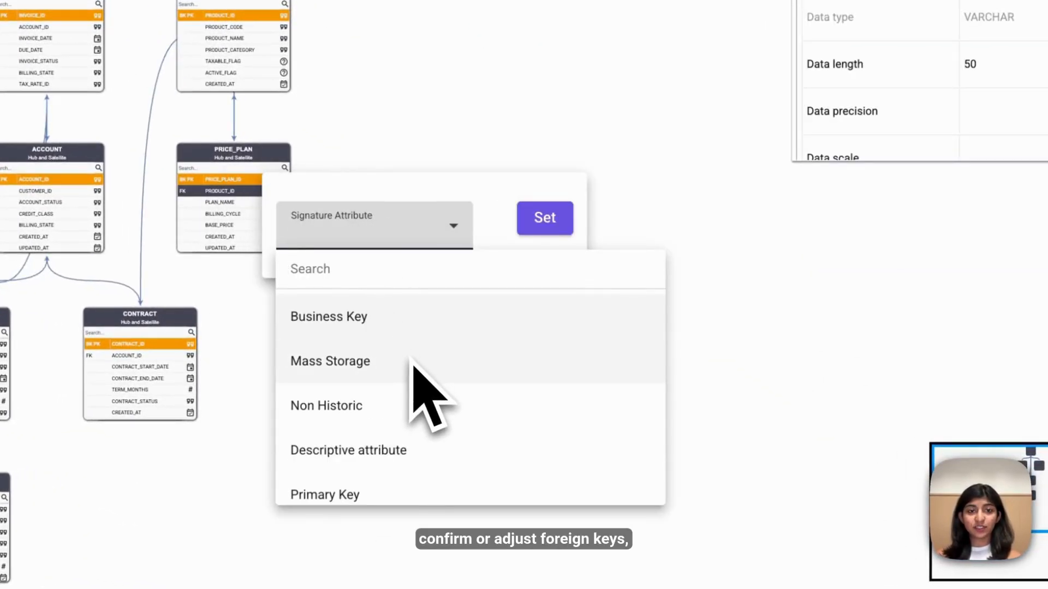
scroll(411, 361, "down", 3)
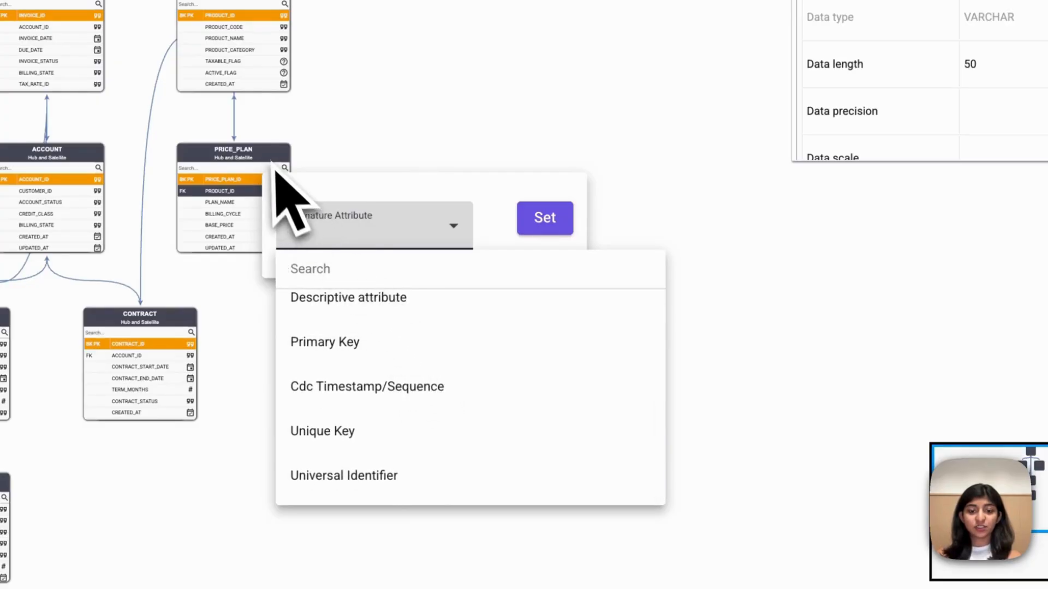
left_click(270, 163)
left_click(346, 273)
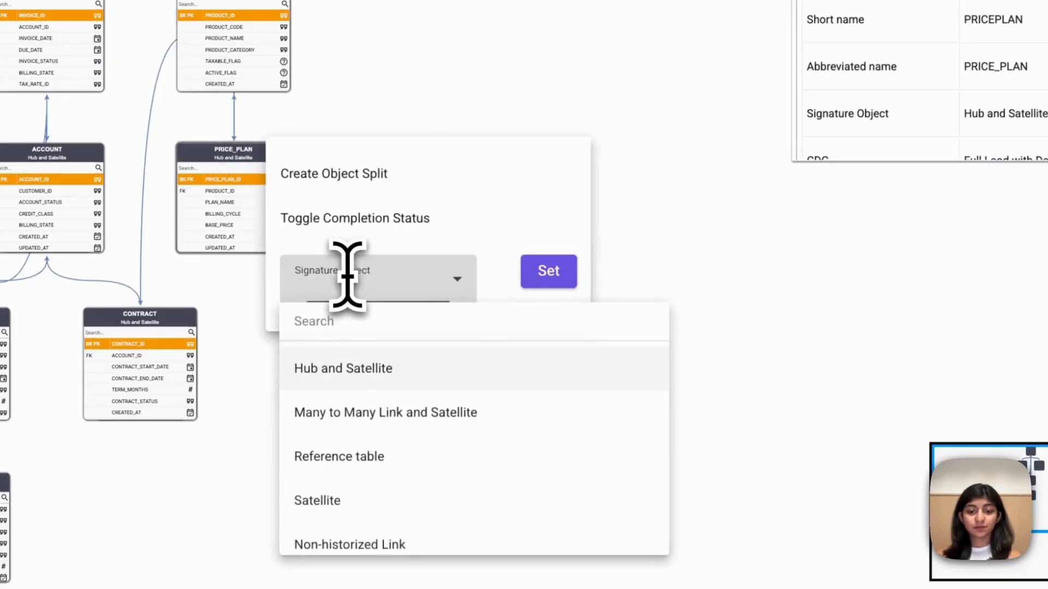
scroll(381, 444, "down", 2)
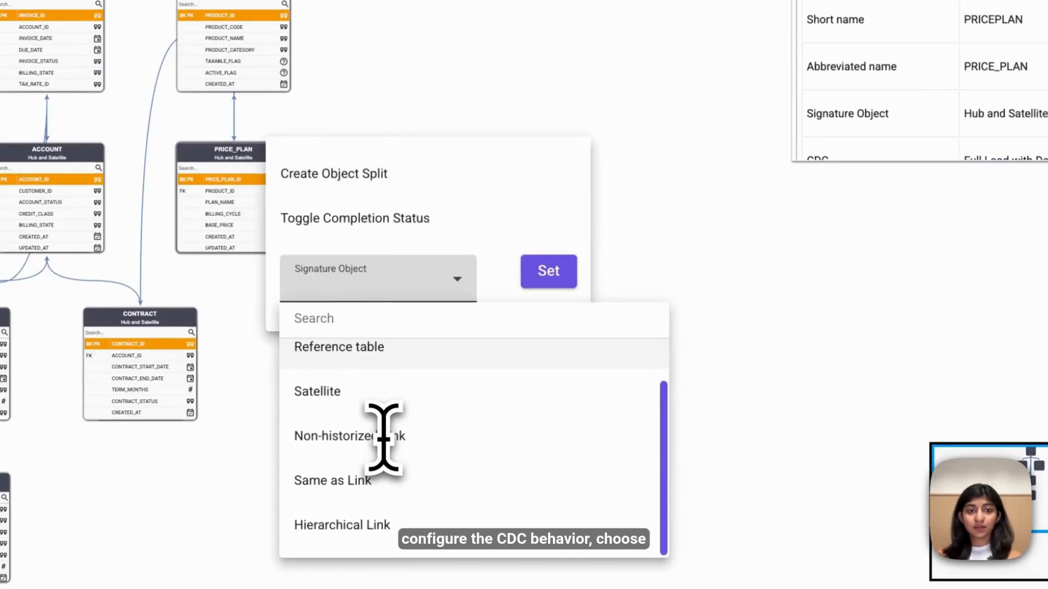
Step: Review the general properties and object-level parameters of the PRICE_PLAN object
left_click(922, 112)
scroll(924, 107, "down", 2)
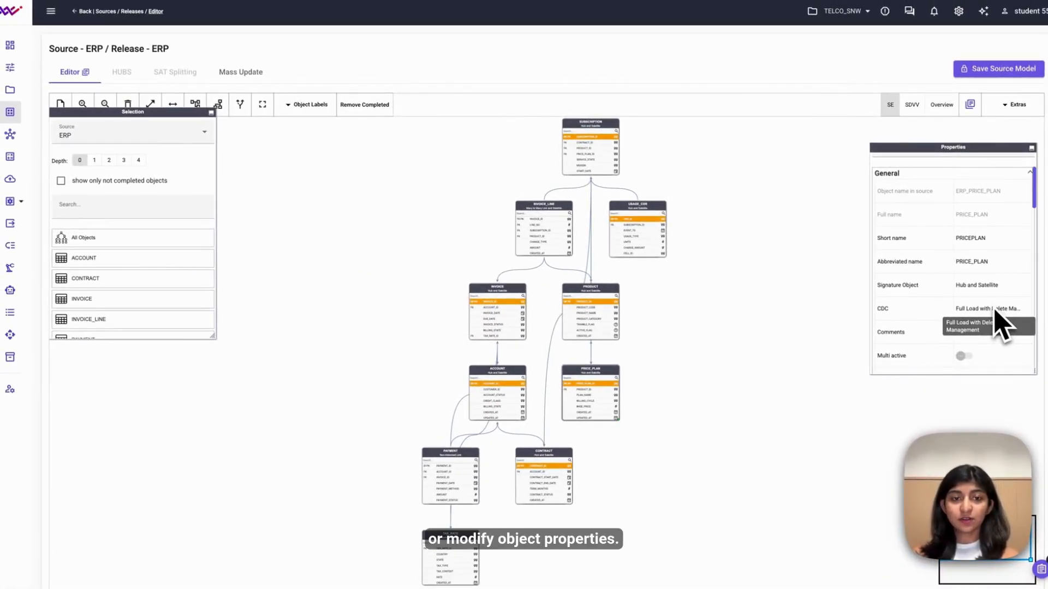
scroll(995, 312, "down", 10)
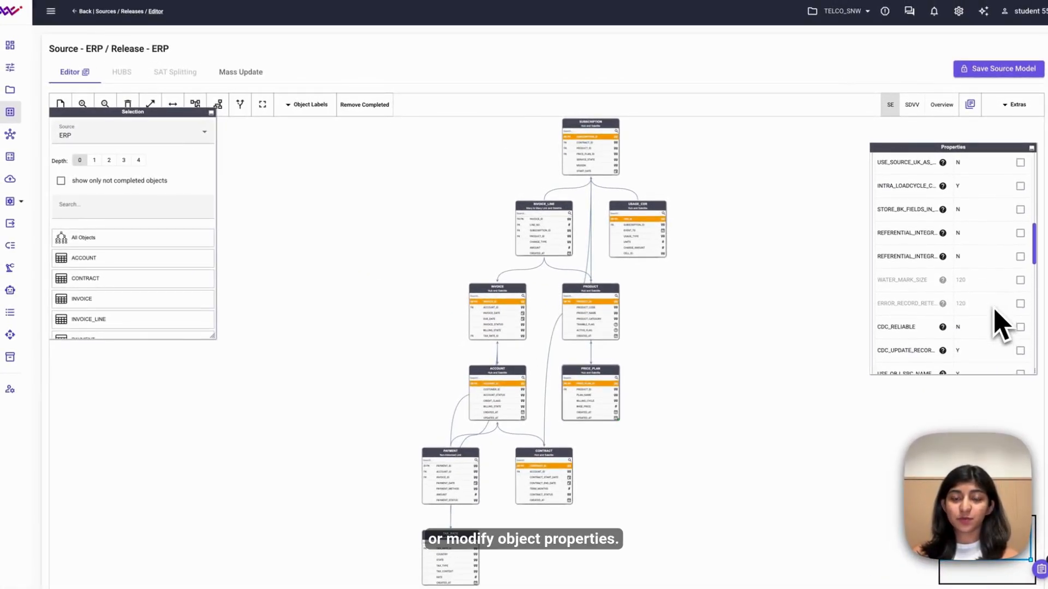
scroll(1002, 324, "down", 3)
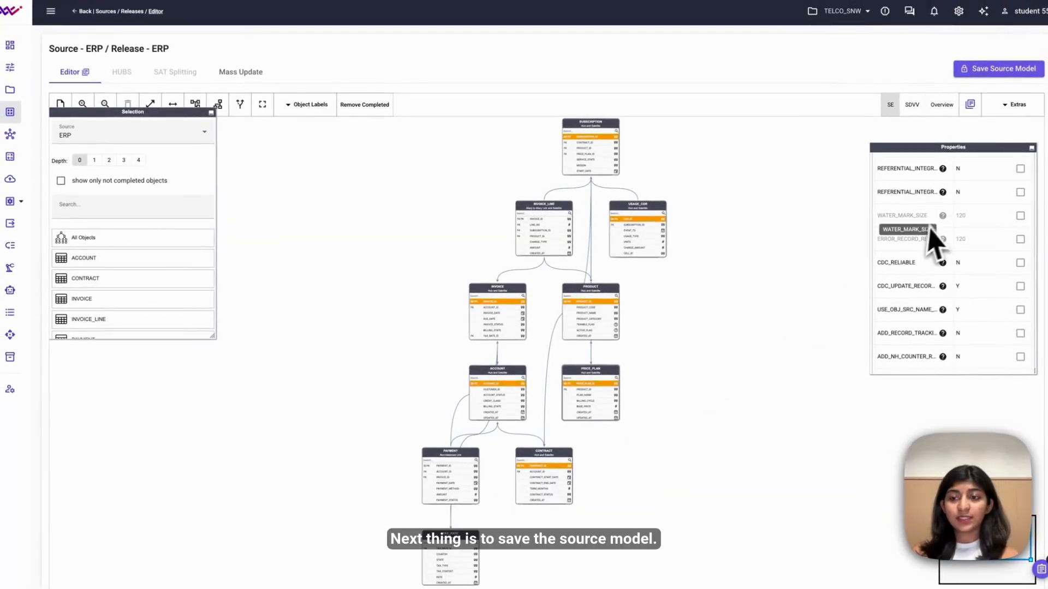
Step: Save the source model of the ERP release and refresh the release list
left_click(1002, 74)
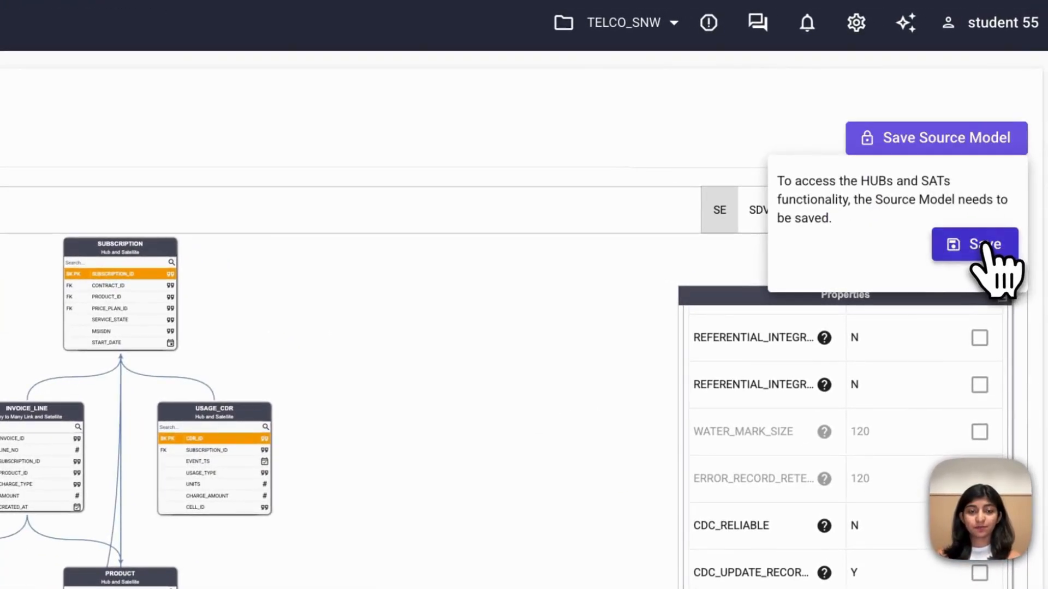
left_click(980, 247)
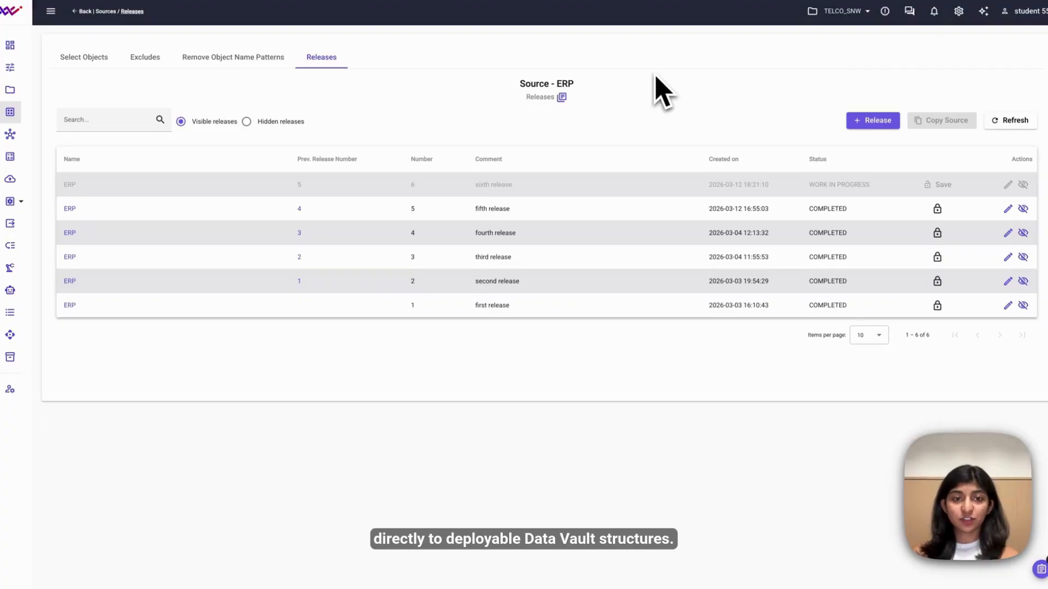
left_click(1010, 120)
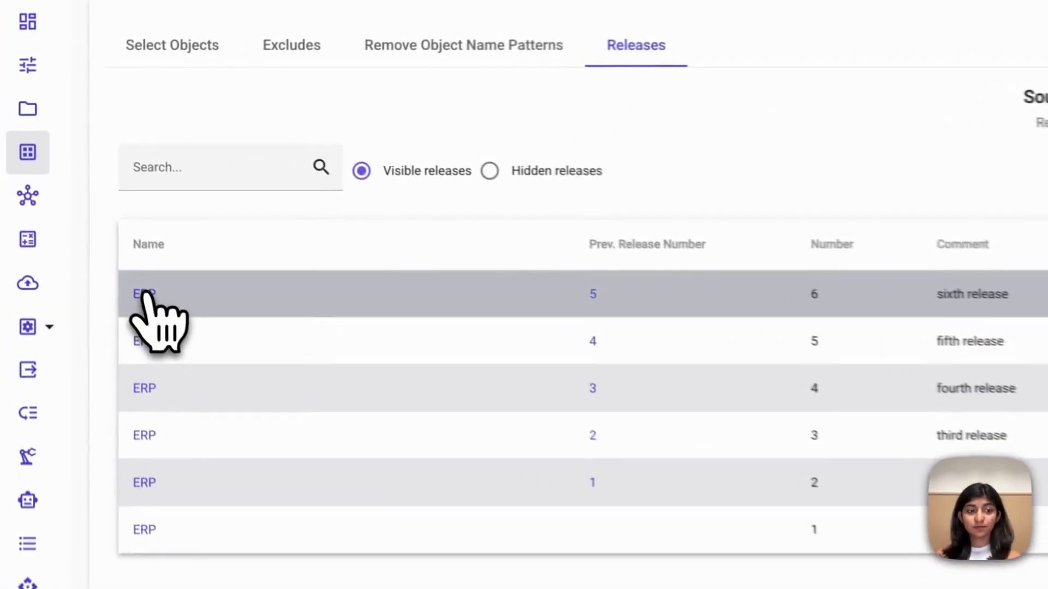
Step: Open satellite splitting for the sixth ERP release and place SAT_ERP_SUBSCRIPTION on the canvas
left_click(70, 185)
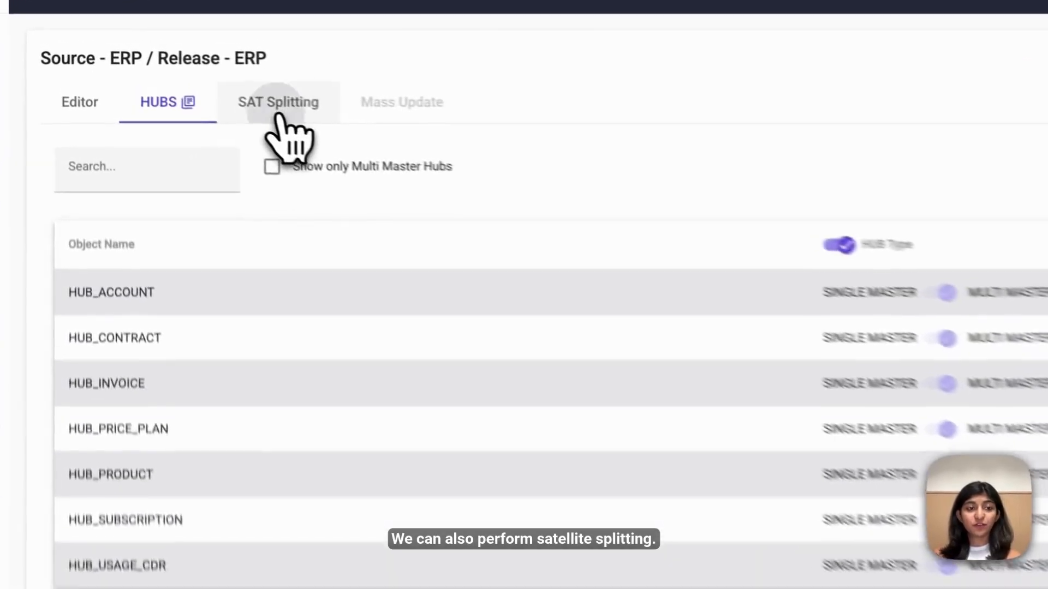
left_click(175, 71)
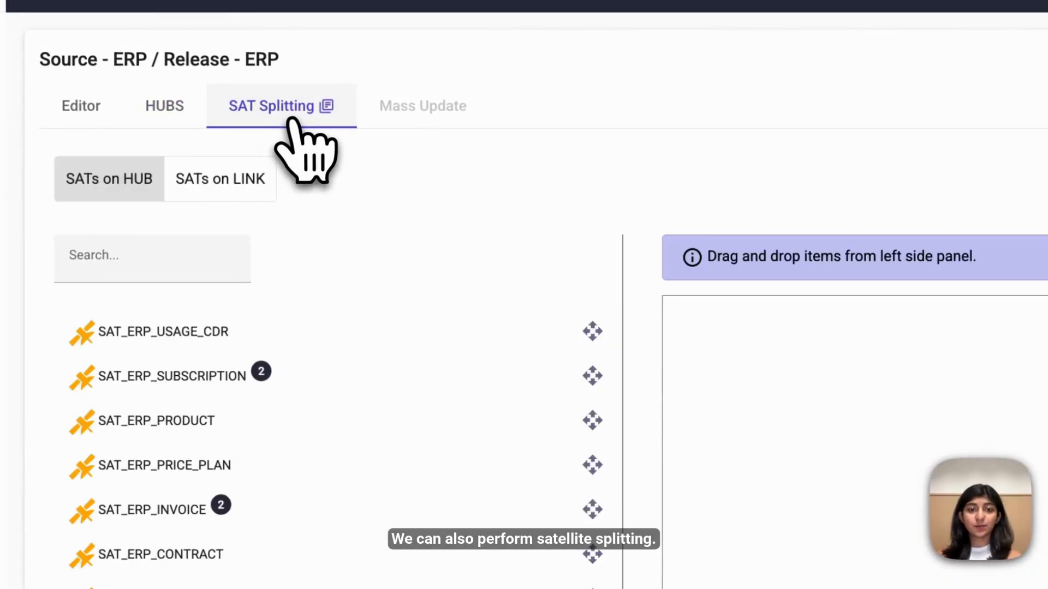
left_click(335, 382)
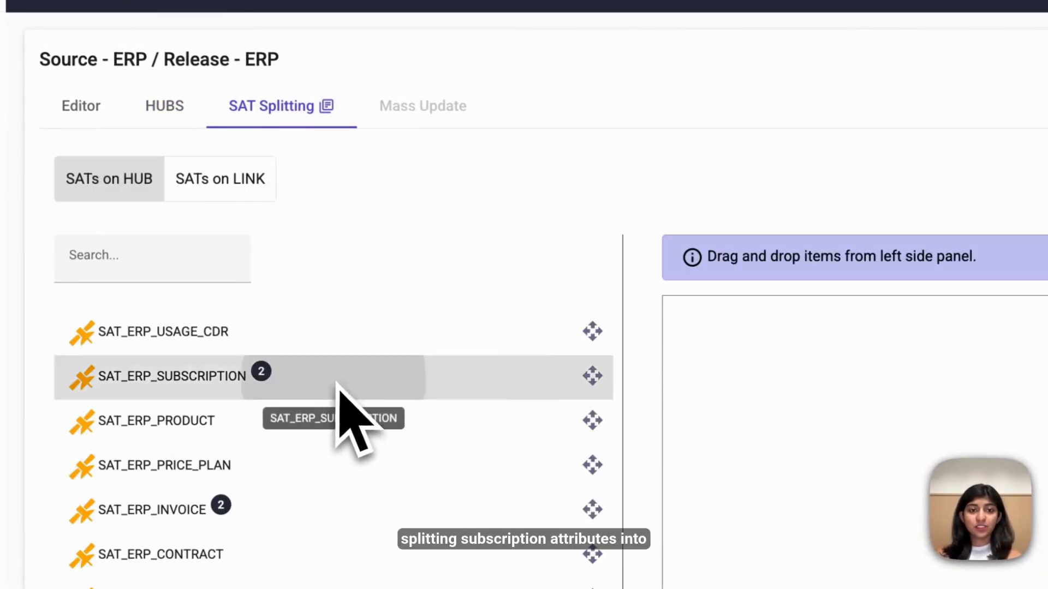
left_click_drag(336, 383, 784, 382)
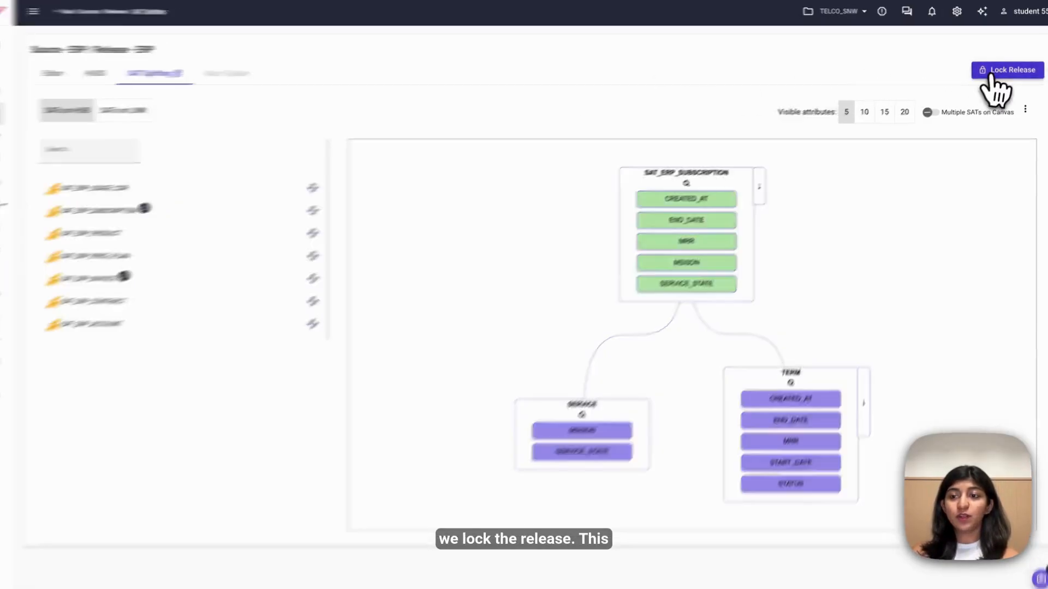
Step: Lock the ERP source release for use in the Data Vault
left_click(1010, 69)
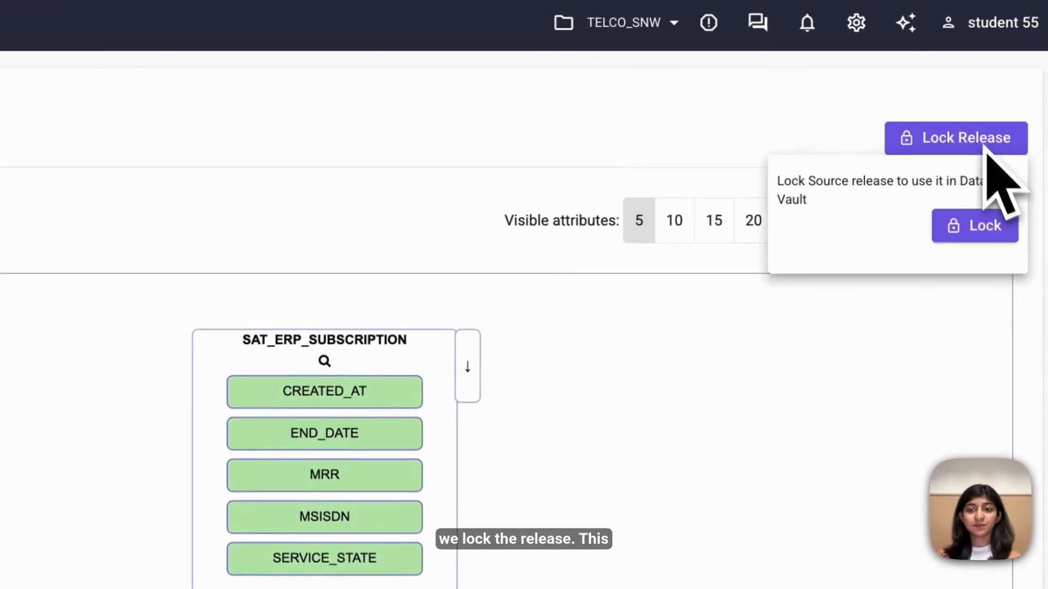
left_click(991, 232)
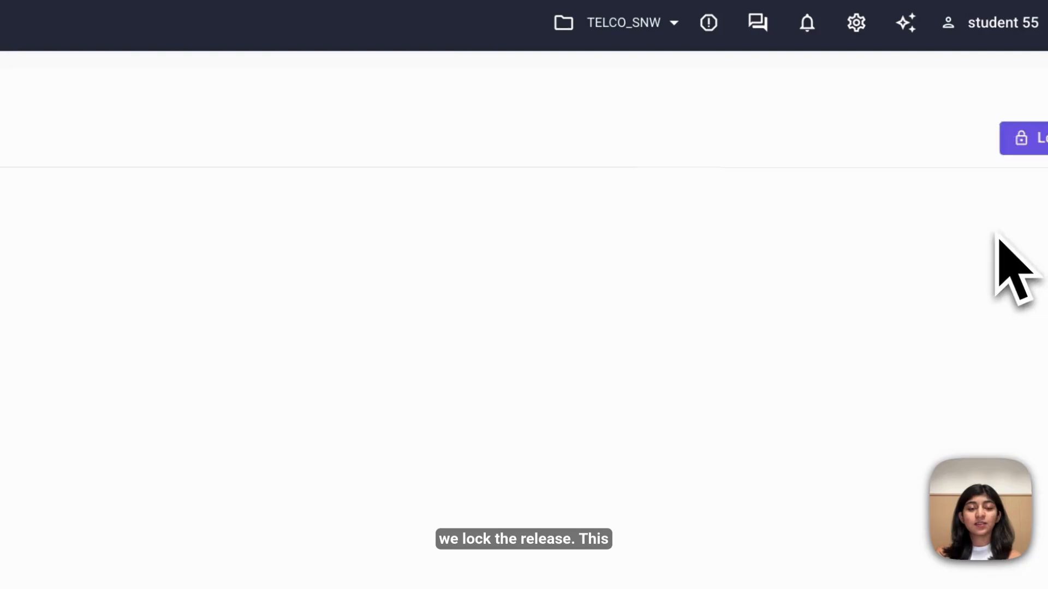